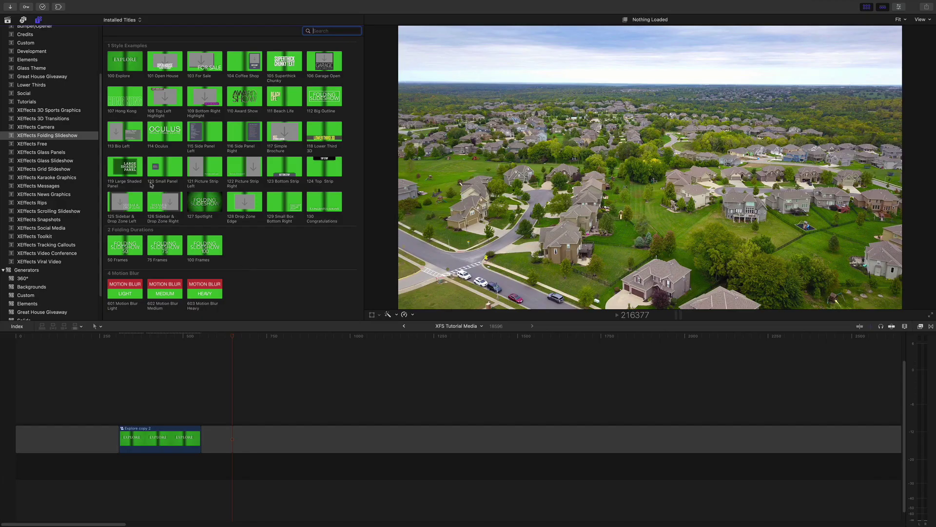
# Step: Add the aerial neighbourhood photo from New Images to the timeline and play it back
pyautogui.click(8, 20)
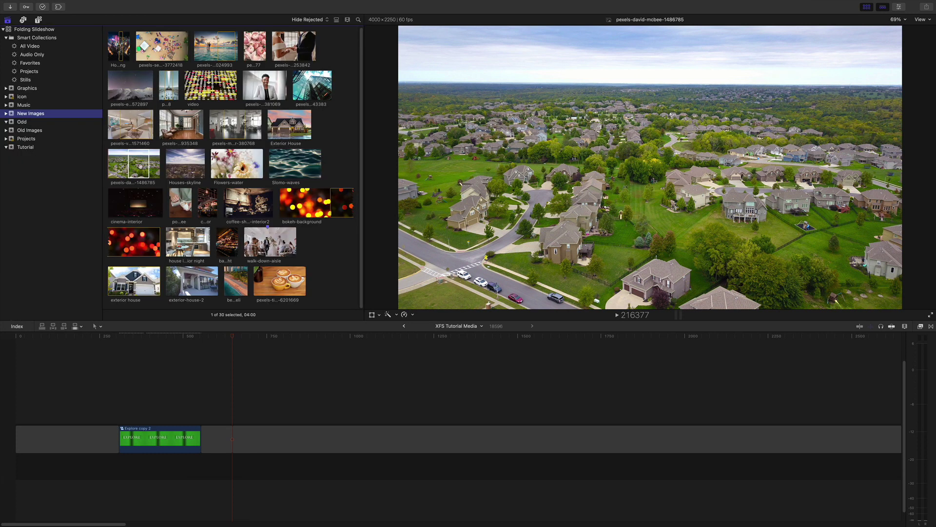
pyautogui.click(142, 166)
pyautogui.press('w')
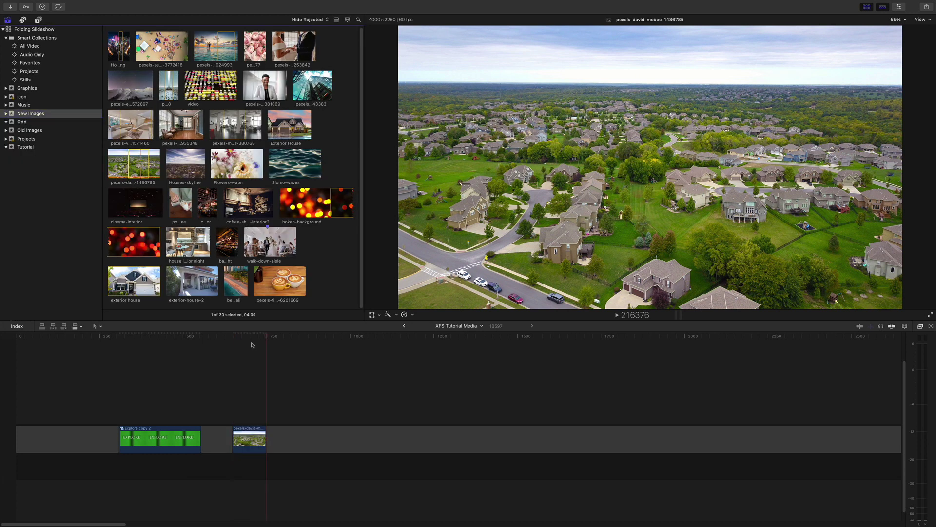
pyautogui.press('space')
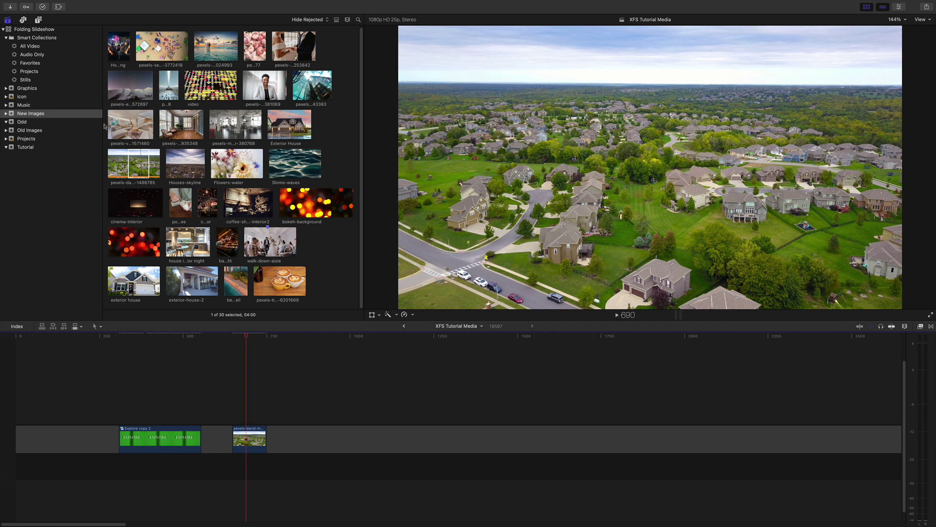
# Step: Connect the 101 Open House title above the aerial clip's start and preview its animation
pyautogui.click(40, 20)
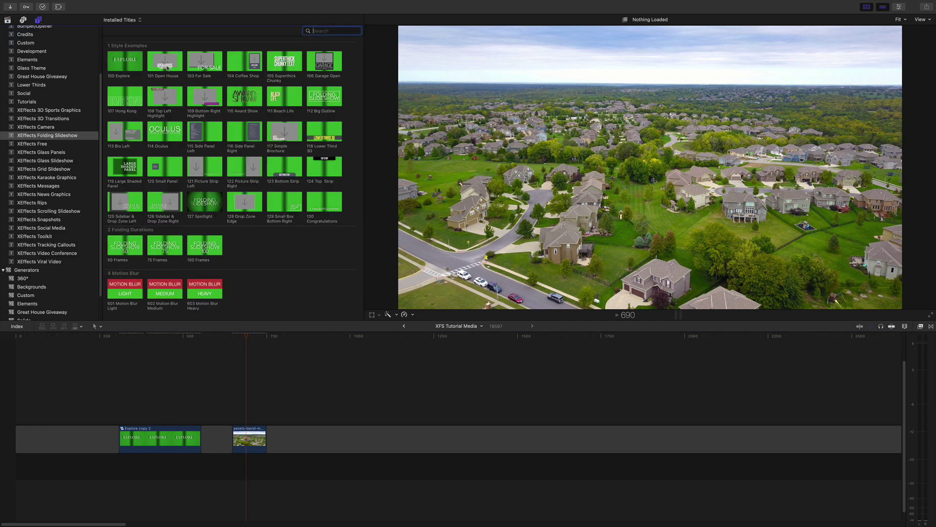
pyautogui.moveTo(168, 68); pyautogui.dragTo(239, 401)
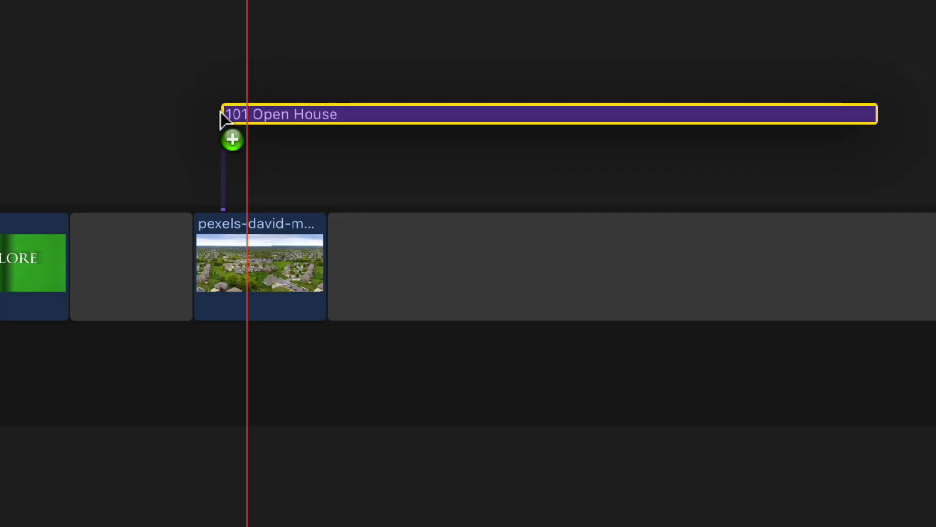
pyautogui.moveTo(222, 117); pyautogui.dragTo(198, 141)
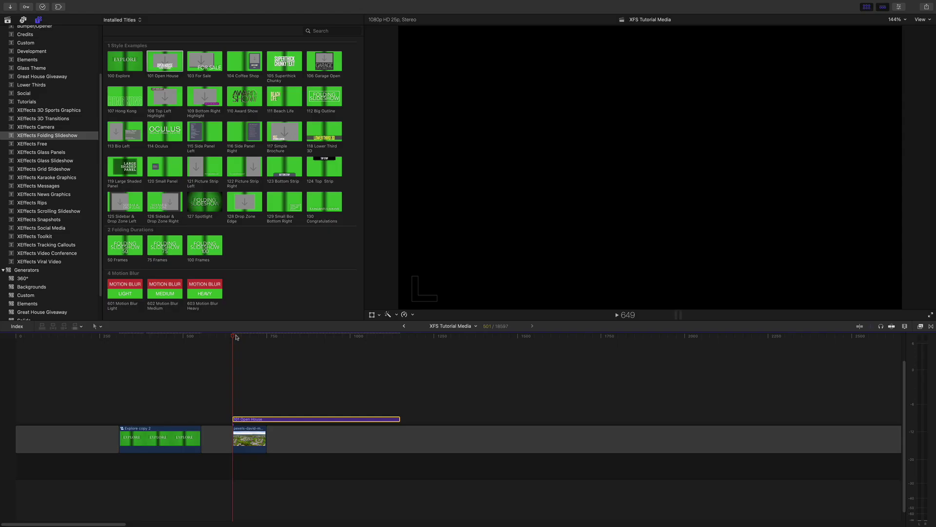
pyautogui.press('space')
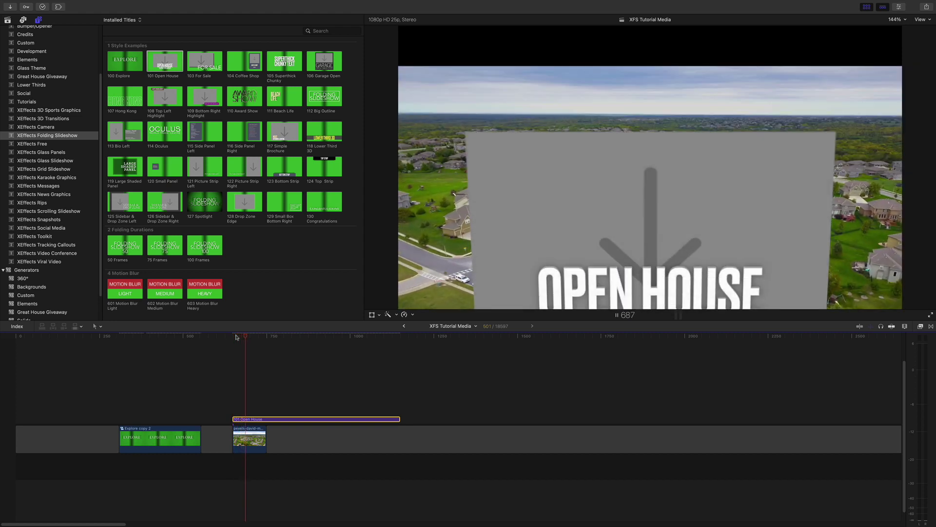
pyautogui.press('space')
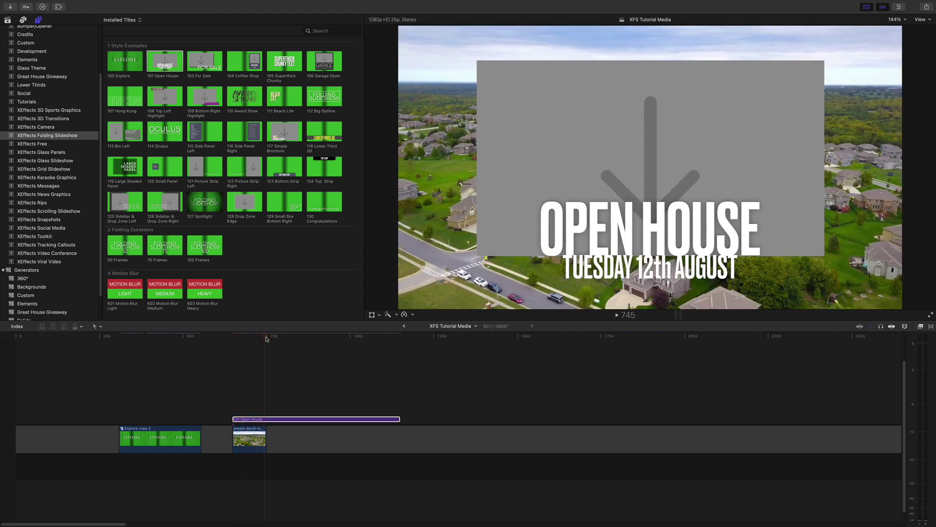
# Step: In the Open House title's Inspector, keep Direction set to In from Bottom
pyautogui.press('super+4')
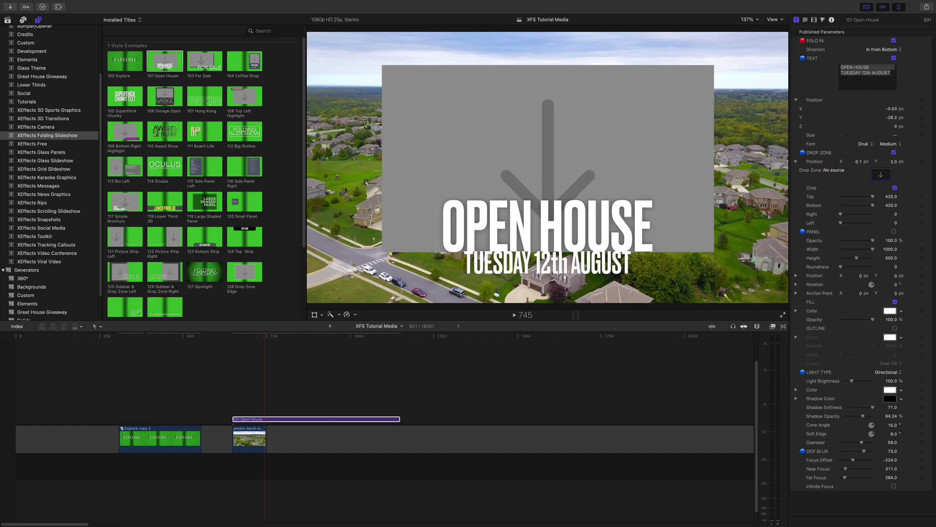
pyautogui.click(891, 49)
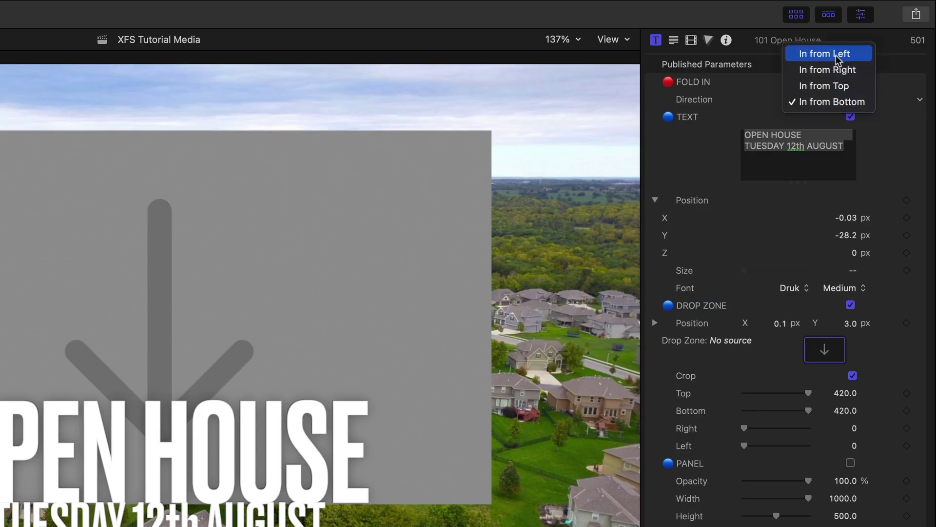
pyautogui.click(837, 101)
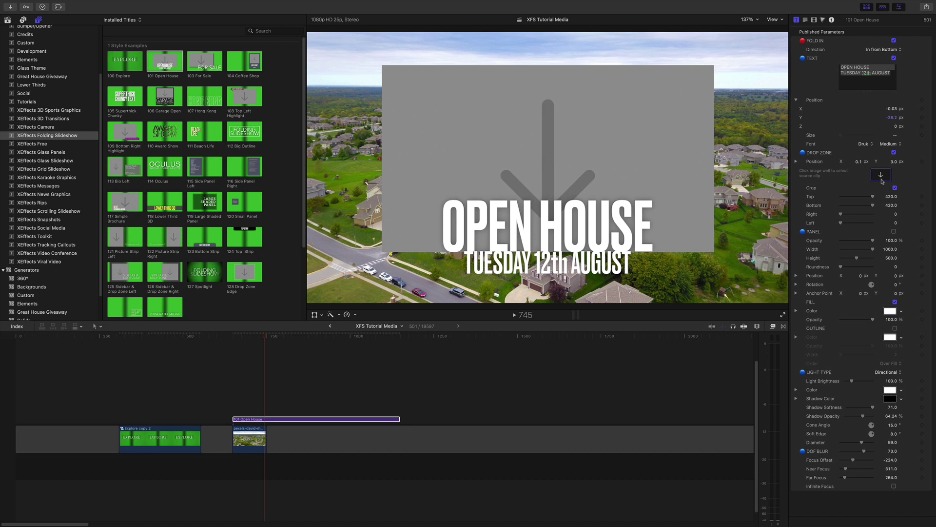
# Step: Load the Exterior House photo from the library into the title's Drop Zone image well
pyautogui.click(881, 176)
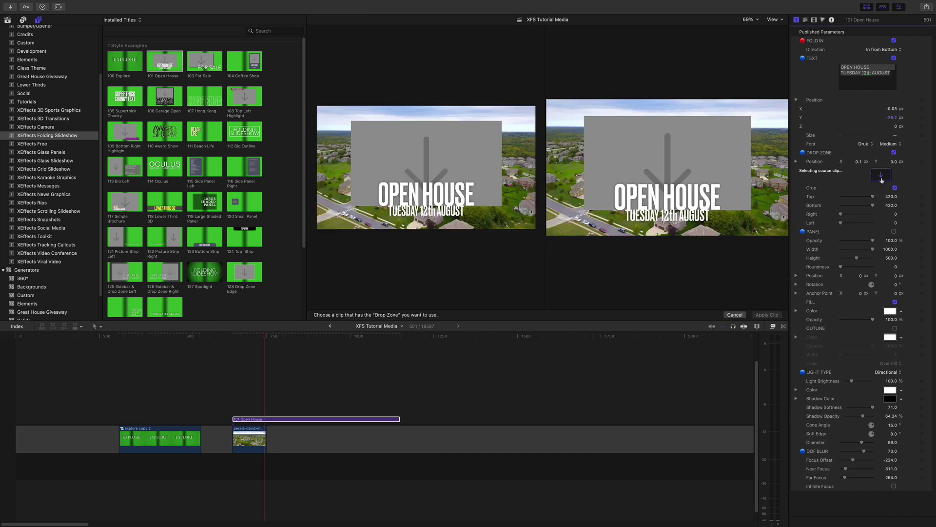
pyautogui.click(8, 20)
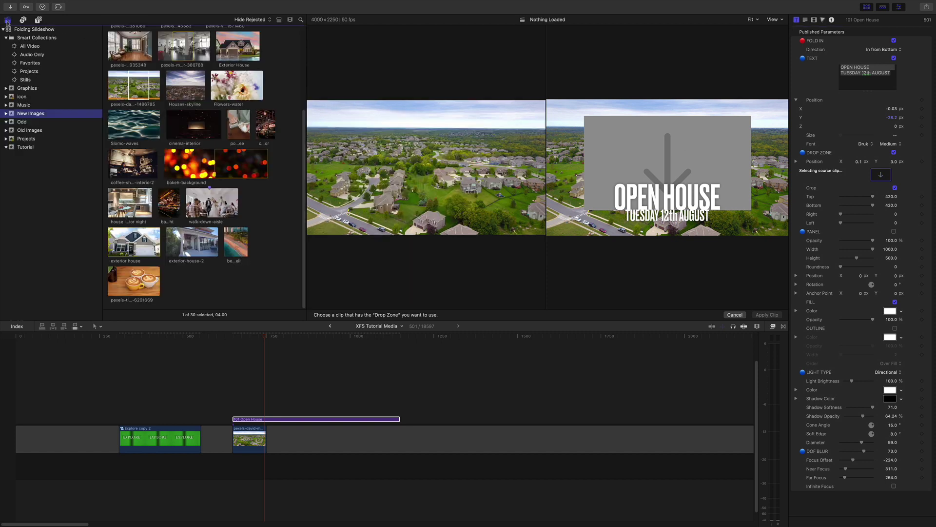
pyautogui.click(242, 58)
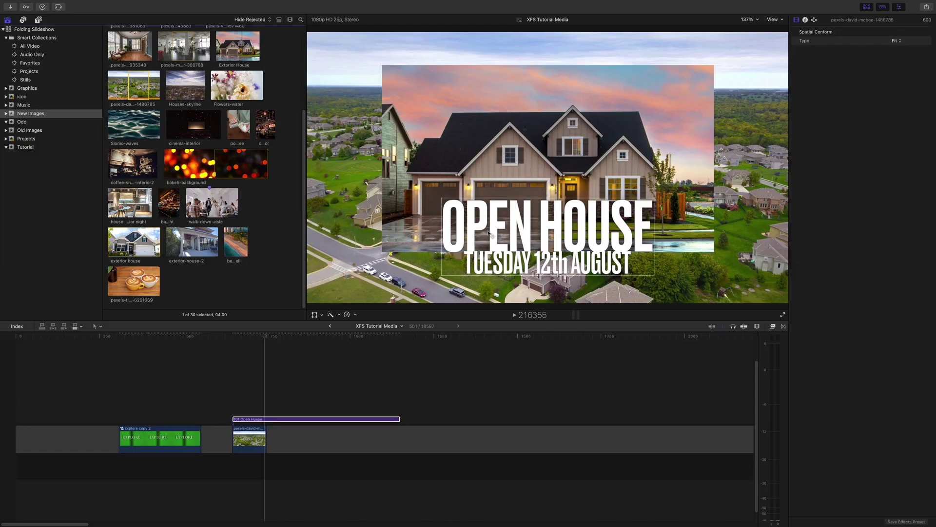
# Step: Select the OPEN HOUSE headline in the viewer and set its text size to 250
pyautogui.doubleClick(472, 231)
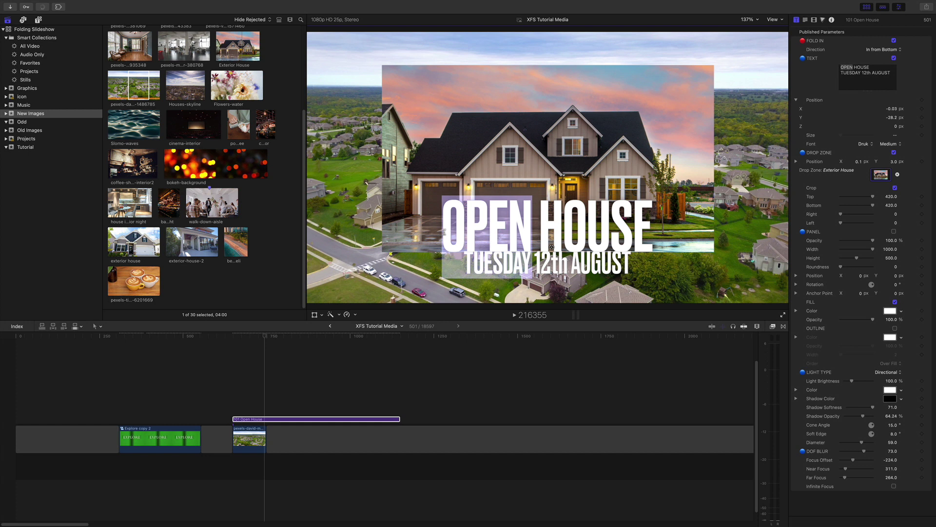
pyautogui.moveTo(443, 231); pyautogui.dragTo(650, 233)
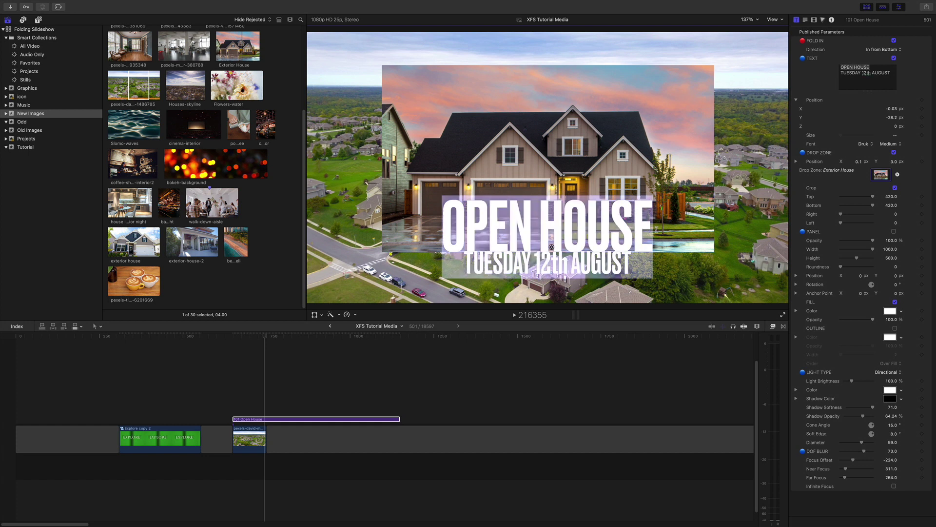
pyautogui.click(806, 20)
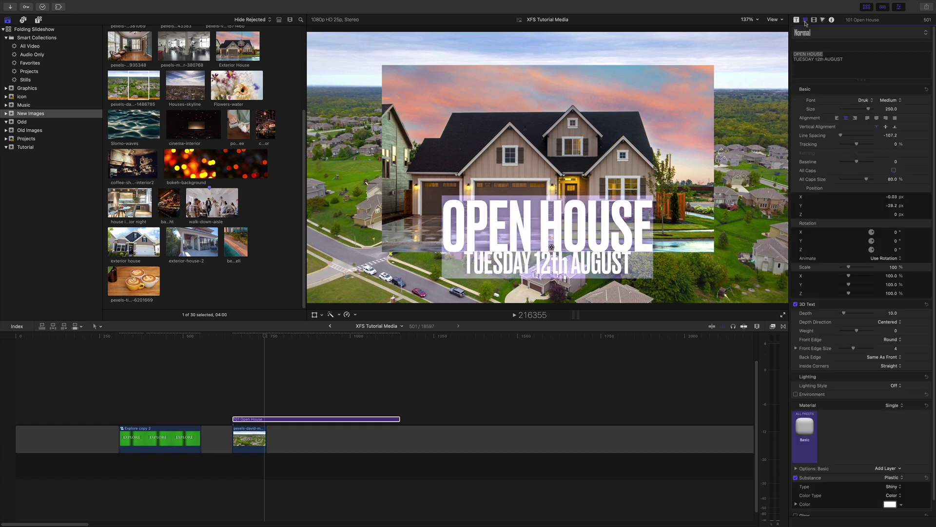
pyautogui.moveTo(865, 112)
pyautogui.mouseDown()
pyautogui.moveTo(853, 112)
pyautogui.moveTo(882, 112)
pyautogui.mouseUp()
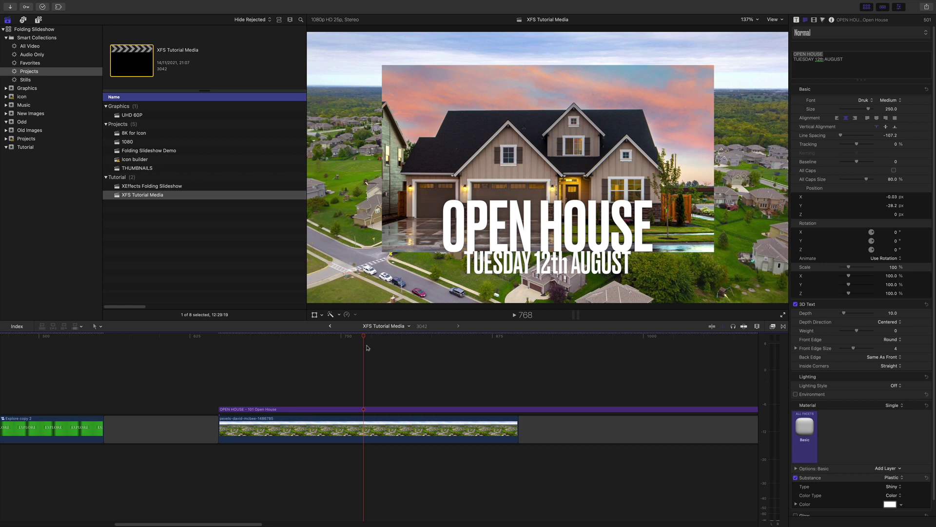
# Step: Turn the aerial clip into a compound clip, accepting the default name
pyautogui.press('super+5')
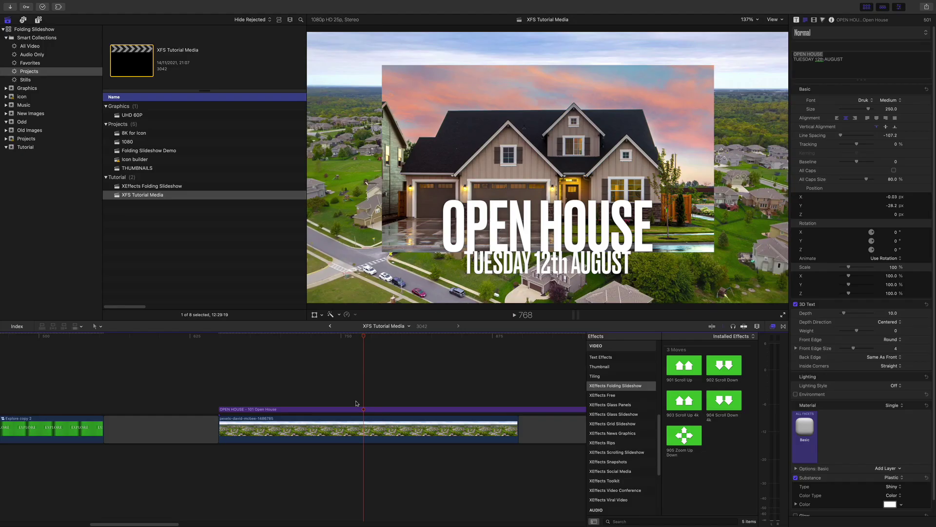
pyautogui.click(357, 401)
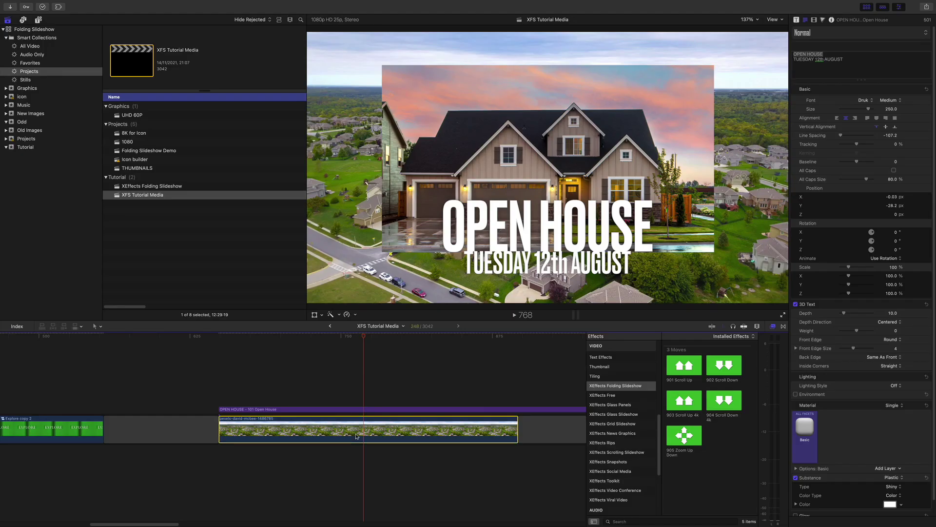
pyautogui.rightClick(358, 400)
pyautogui.click(390, 399)
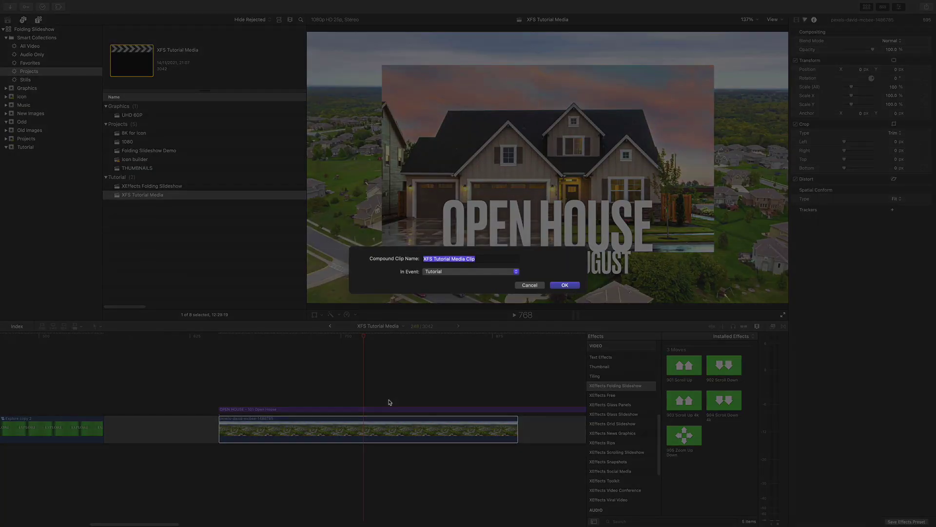
pyautogui.press('Return')
# Step: Apply 905 Zoom Up Down to the compound clip, then select it with the Open House title
pyautogui.press('super+4')
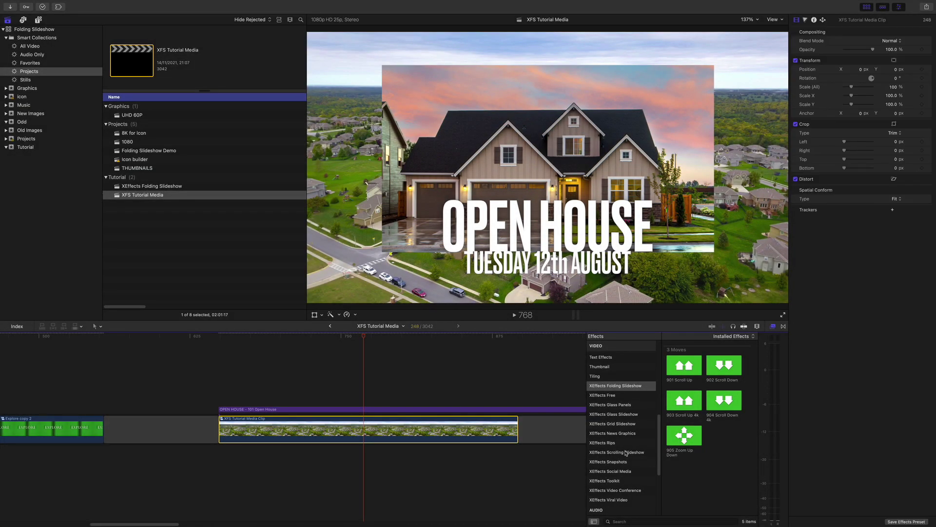
pyautogui.moveTo(681, 443); pyautogui.dragTo(390, 429)
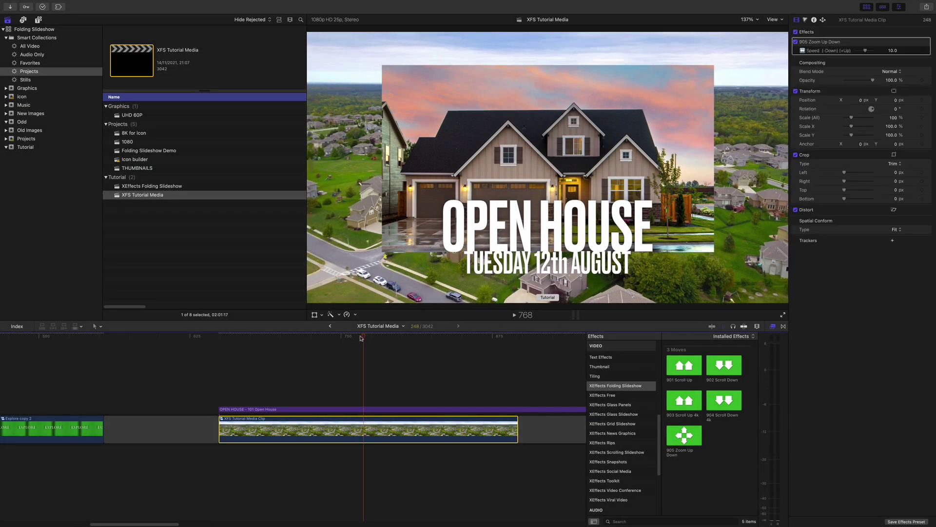
pyautogui.moveTo(363, 336); pyautogui.dragTo(315, 350)
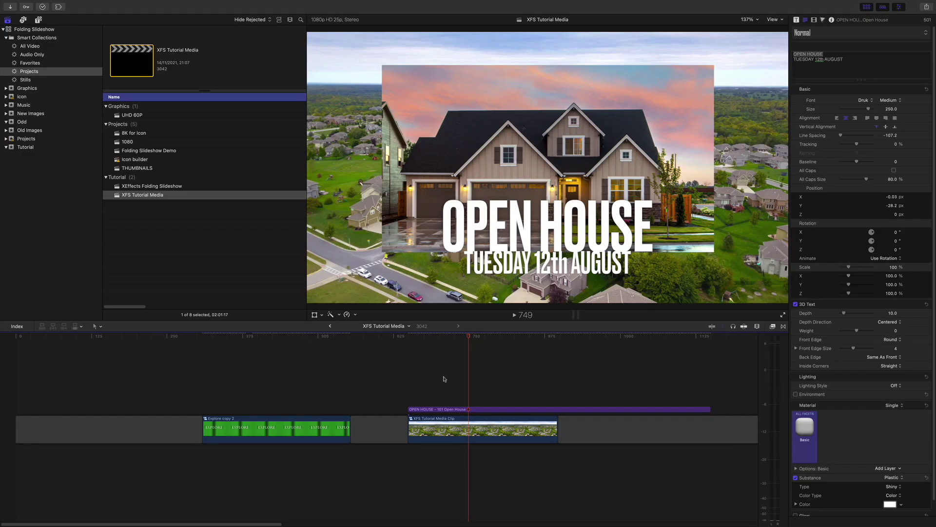
pyautogui.moveTo(444, 379); pyautogui.dragTo(457, 427)
pyautogui.rightClick(457, 374)
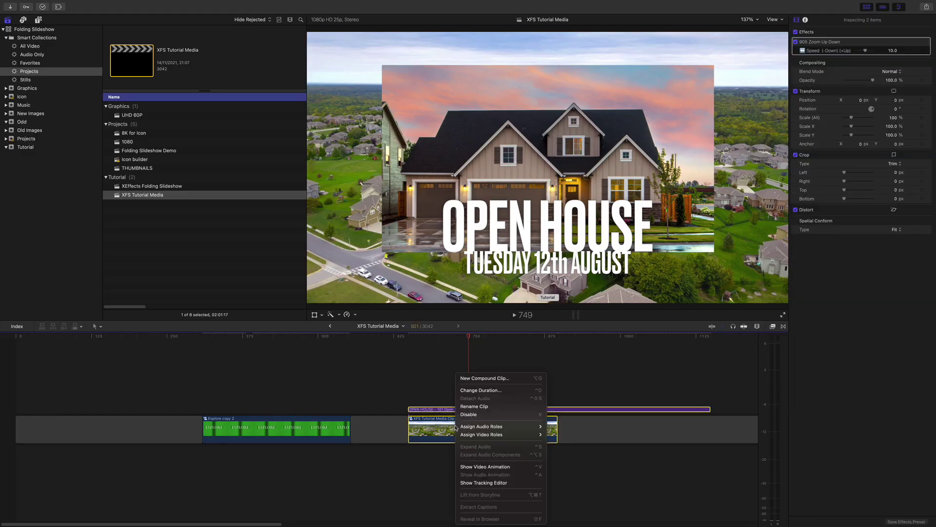
# Step: Combine the title and clip into a new compound clip placed above the Explore clip
pyautogui.click(477, 378)
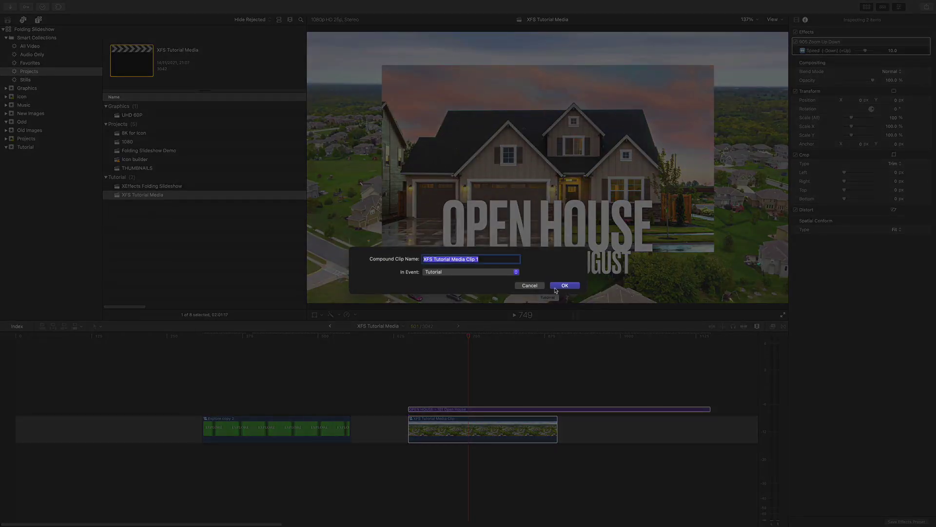
pyautogui.click(564, 282)
pyautogui.moveTo(450, 418); pyautogui.dragTo(282, 383)
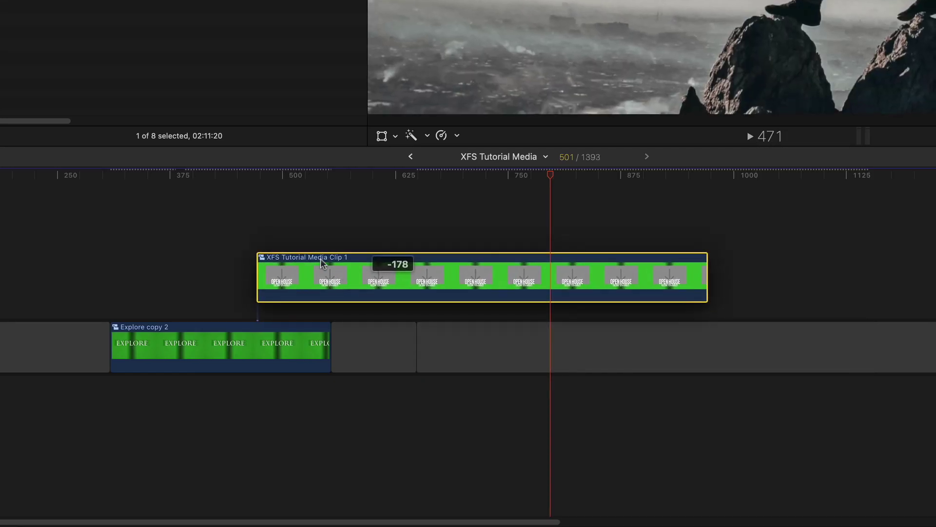
# Step: Scrub the playhead across the compound clip to preview the Open House overlay
pyautogui.moveTo(321, 263); pyautogui.dragTo(322, 263)
pyautogui.click(230, 174)
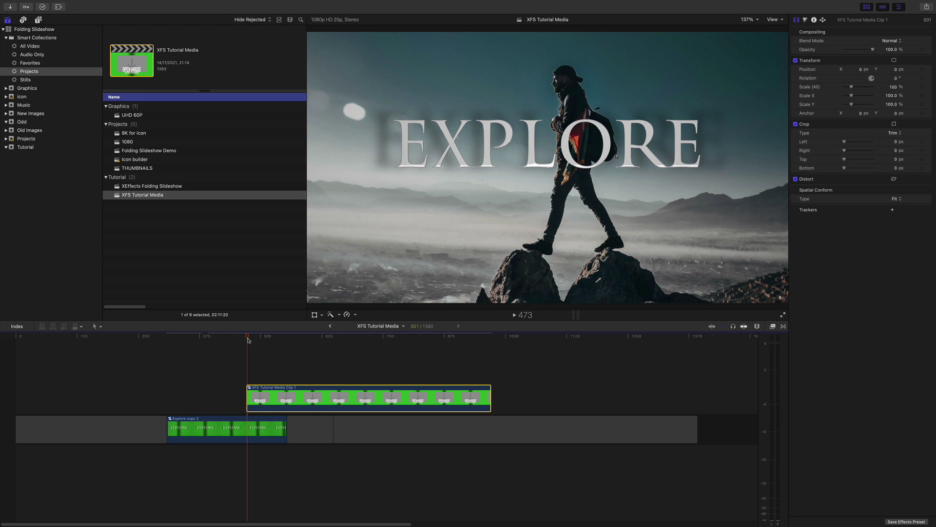
pyautogui.click(263, 185)
pyautogui.moveTo(257, 341); pyautogui.dragTo(293, 344)
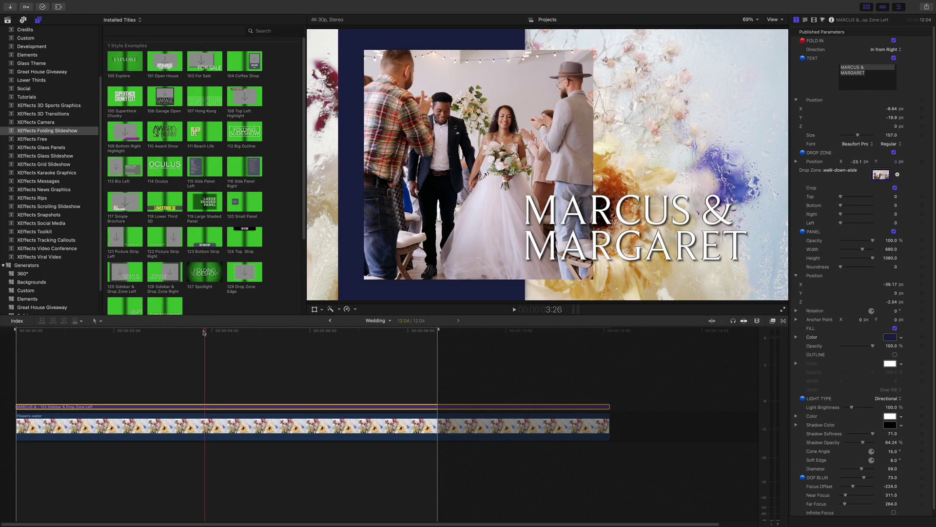
# Step: Toggle the wedding title's PANEL, DROP ZONE and TEXT layers off and back on
pyautogui.moveTo(208, 331); pyautogui.dragTo(192, 345)
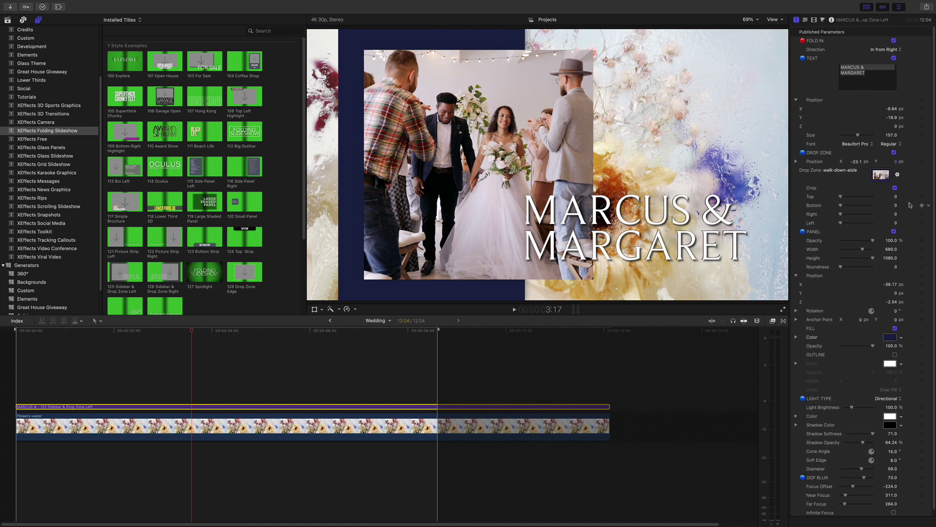
pyautogui.click(895, 232)
pyautogui.click(894, 232)
pyautogui.click(894, 153)
pyautogui.click(894, 153)
pyautogui.click(895, 58)
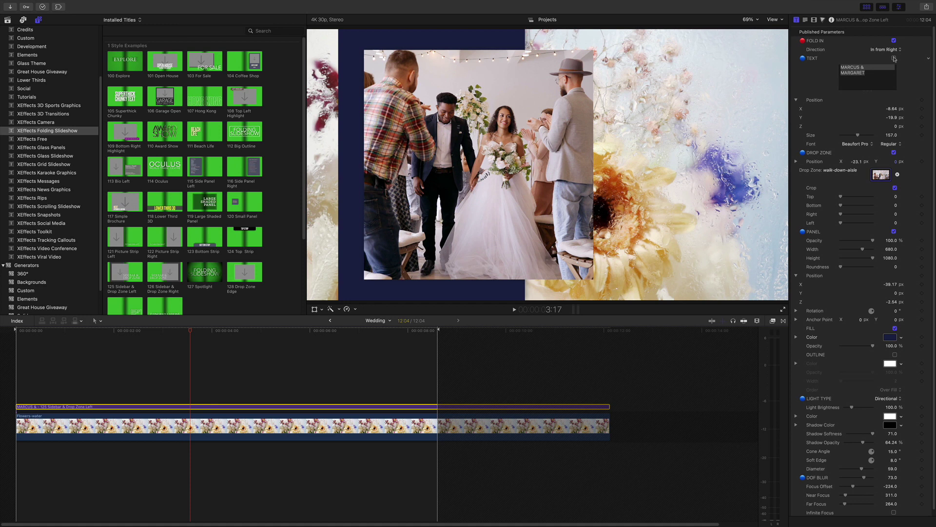
pyautogui.click(894, 58)
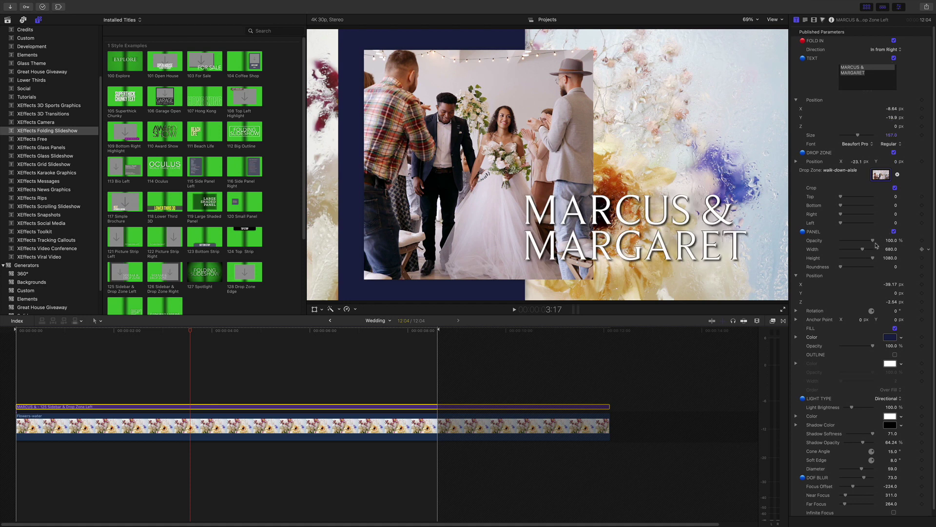
# Step: Make the navy panel slightly transparent and set its Position Z to -1.54 px
pyautogui.moveTo(891, 240)
pyautogui.mouseDown()
pyautogui.moveTo(880, 240)
pyautogui.moveTo(903, 249)
pyautogui.moveTo(893, 252)
pyautogui.mouseUp()
pyautogui.moveTo(890, 302); pyautogui.dragTo(890, 302)
pyautogui.moveTo(890, 302); pyautogui.dragTo(892, 303)
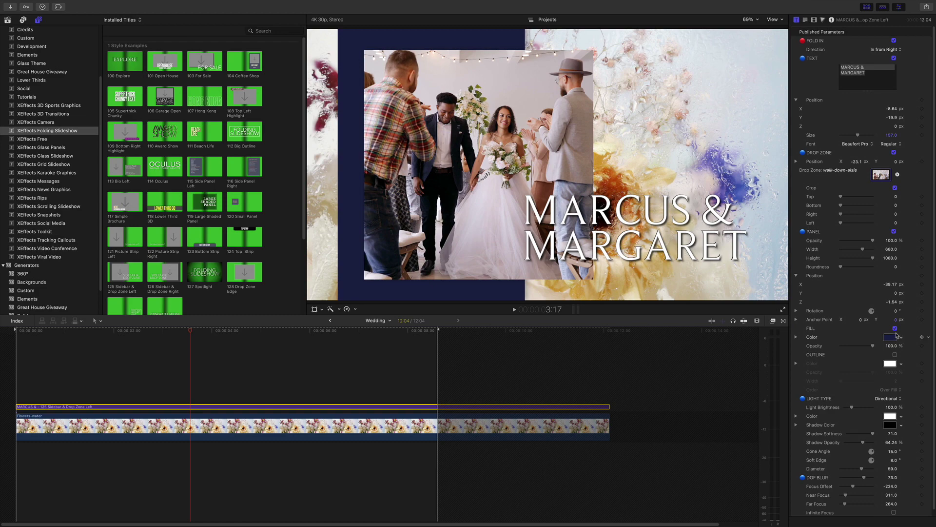
# Step: Turn off the panel fill and colour its outline blue-violet, sampled from the purple flower
pyautogui.click(895, 329)
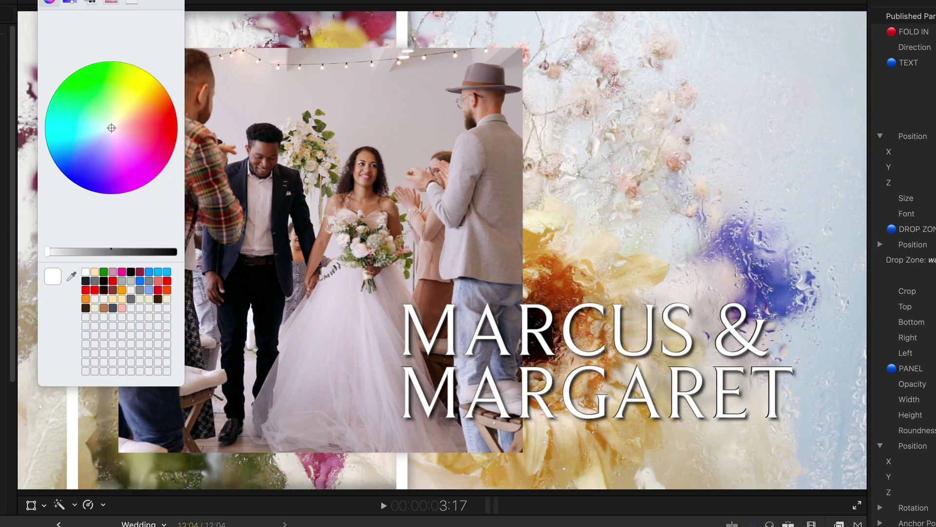
pyautogui.click(69, 272)
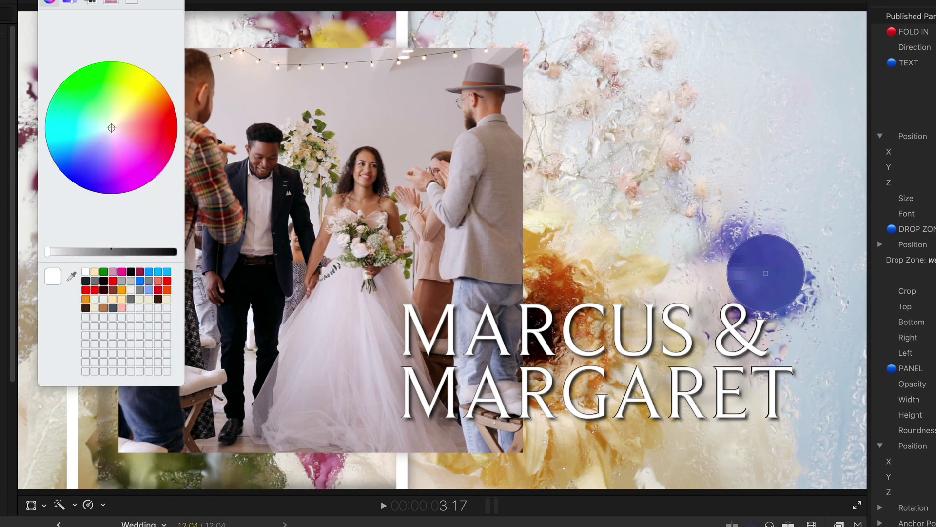
pyautogui.click(765, 275)
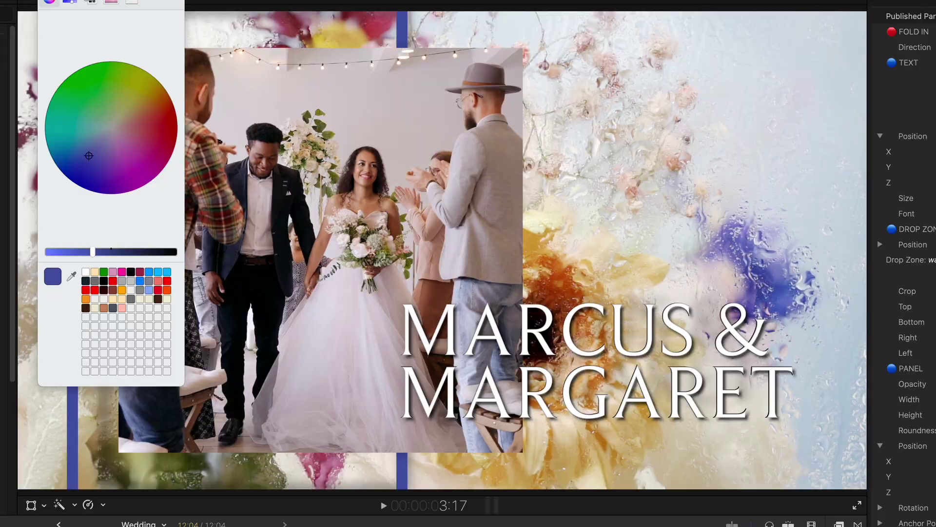
pyautogui.press('Escape')
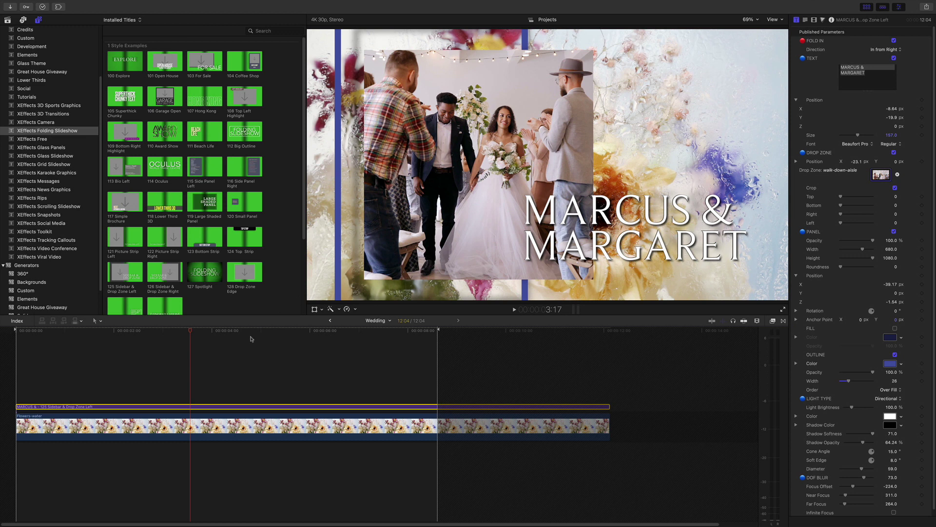
pyautogui.click(174, 331)
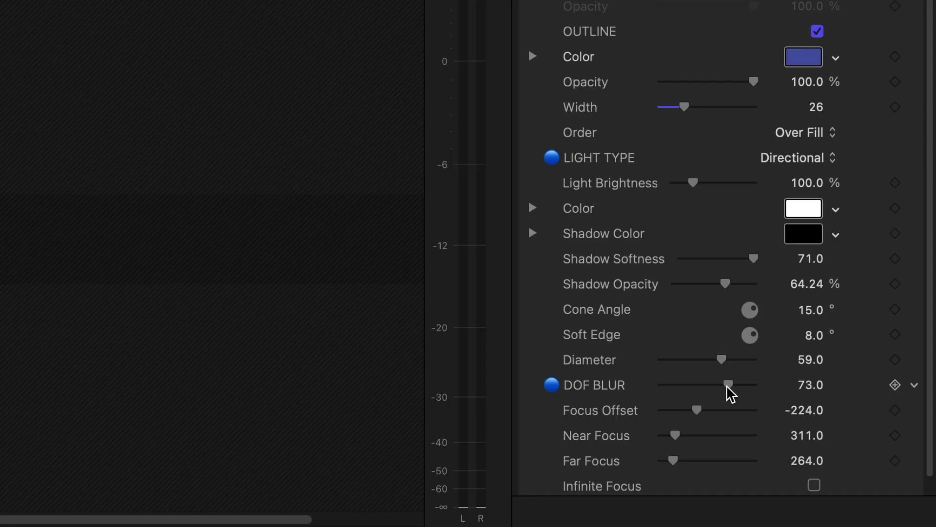
# Step: Compare DOF BLUR at 0 and 84, then toggle playback between Better Performance and Better Quality
pyautogui.moveTo(727, 384); pyautogui.dragTo(658, 390)
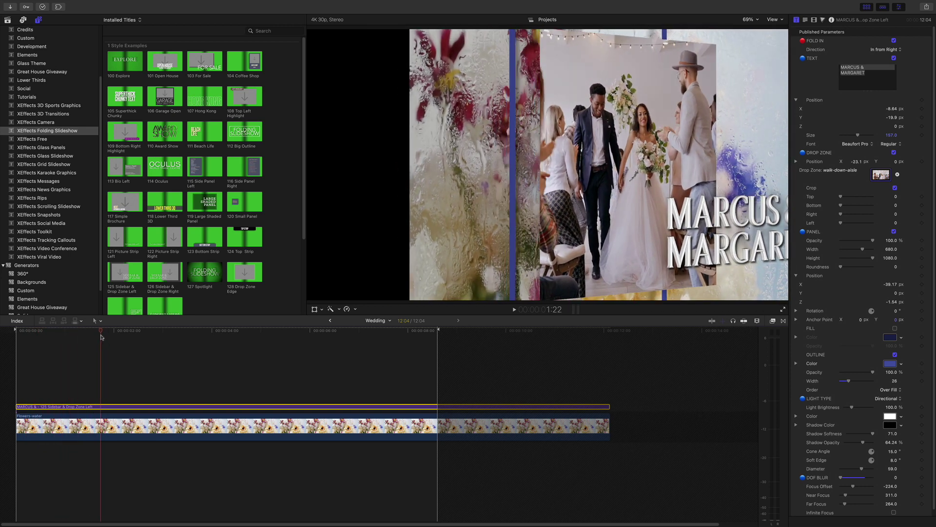
pyautogui.moveTo(850, 478); pyautogui.dragTo(868, 479)
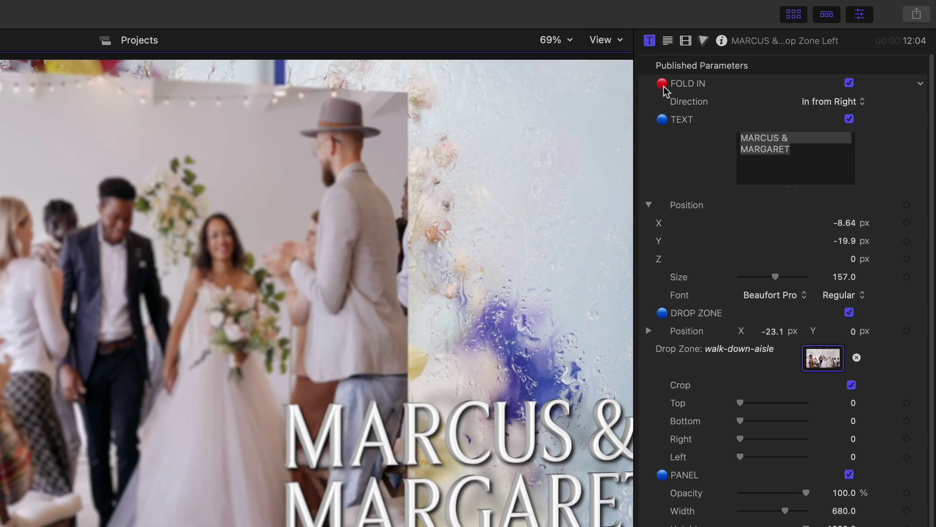
pyautogui.click(617, 40)
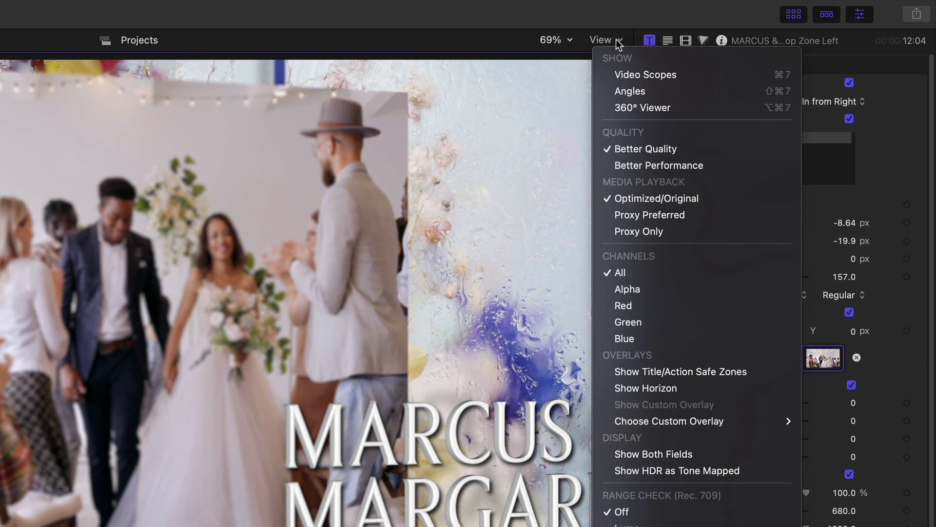
pyautogui.click(629, 165)
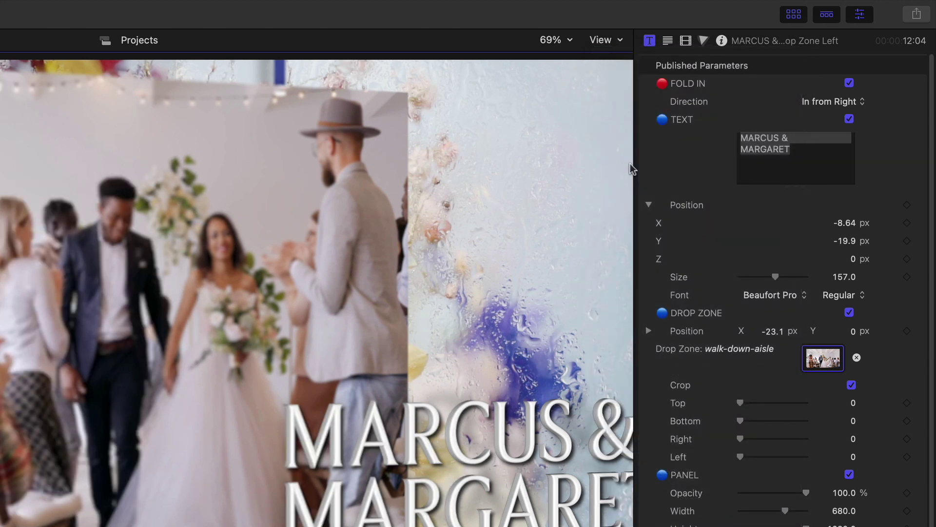
pyautogui.click(613, 41)
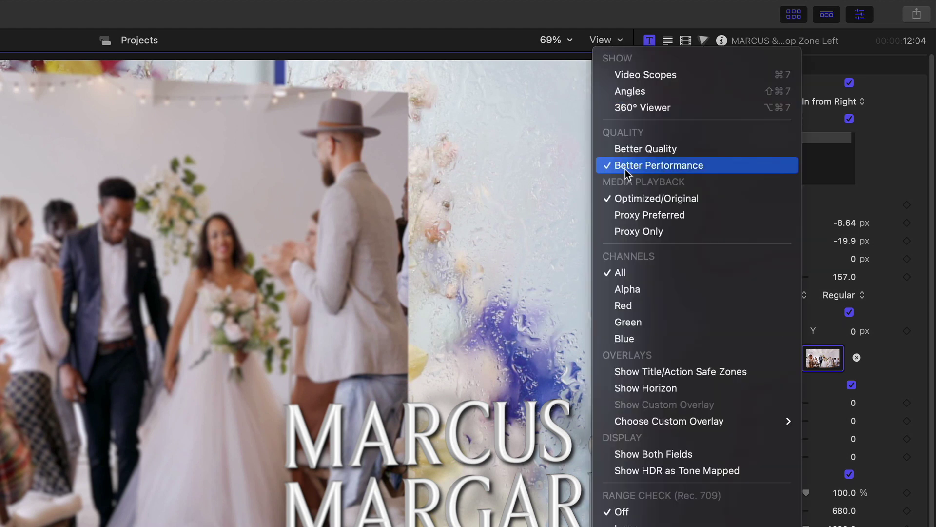
pyautogui.click(626, 149)
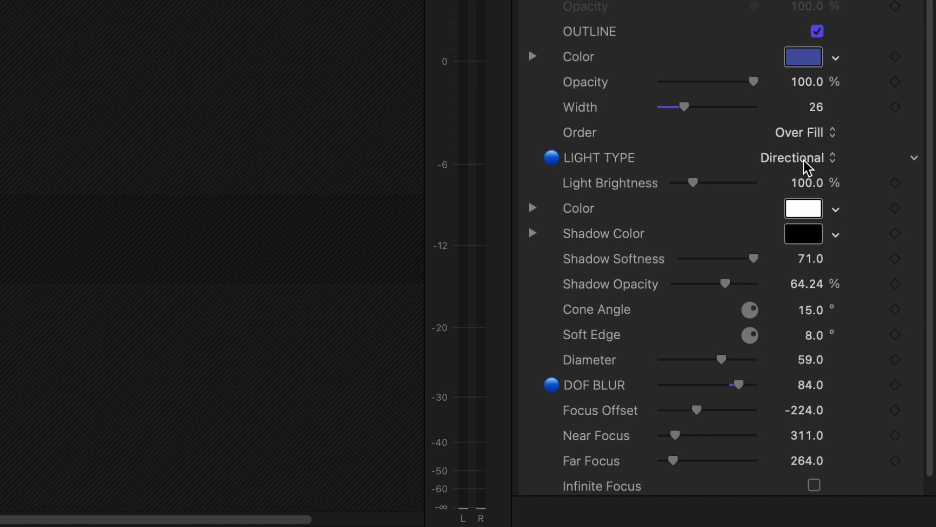
# Step: Switch the title's light to Spot, raise Light Brightness from 342 to 783, and soften its edge
pyautogui.click(805, 167)
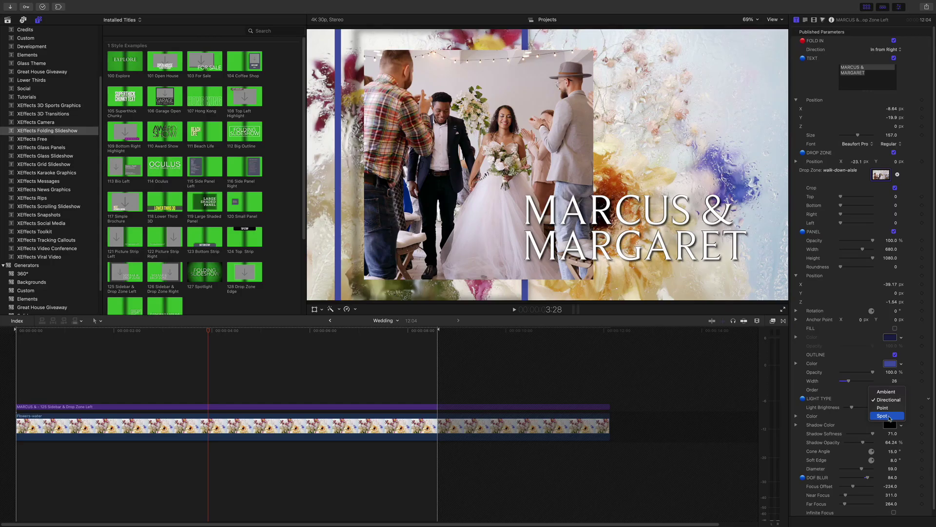
pyautogui.click(780, 207)
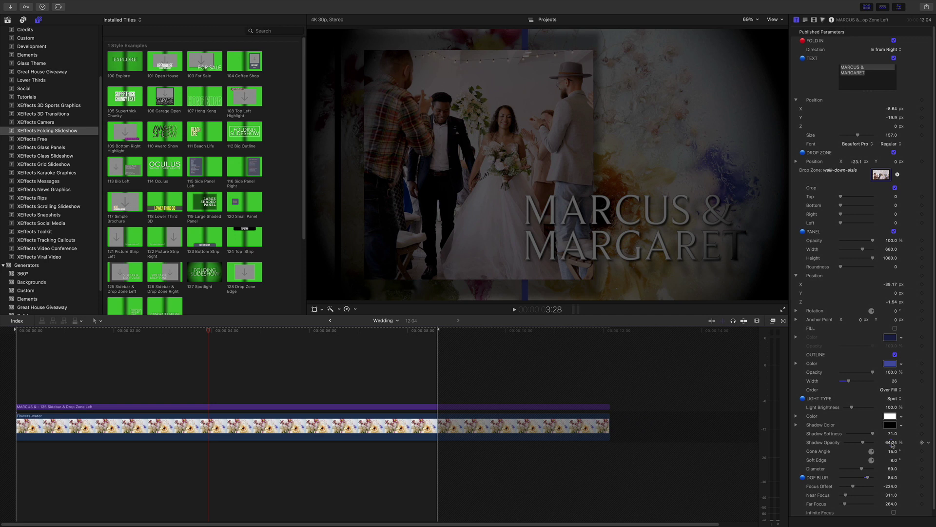
pyautogui.click(893, 408)
pyautogui.write('342')
pyautogui.press('Return')
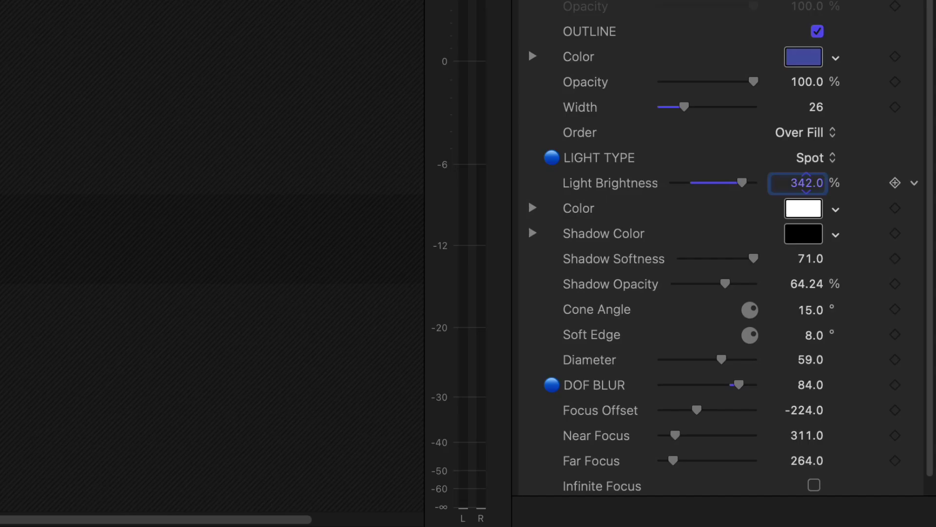
pyautogui.moveTo(806, 183); pyautogui.dragTo(836, 179)
pyautogui.moveTo(759, 350); pyautogui.dragTo(762, 337)
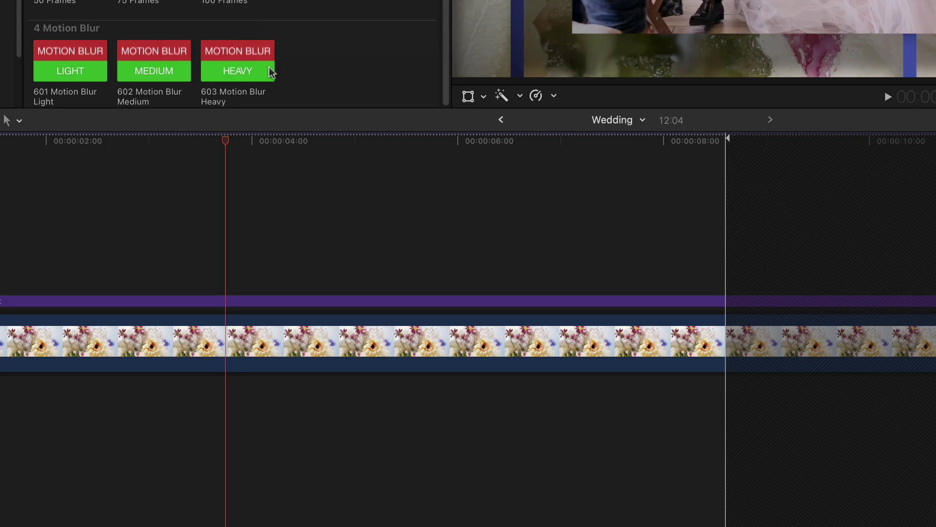
pyautogui.moveTo(270, 68); pyautogui.dragTo(383, 254)
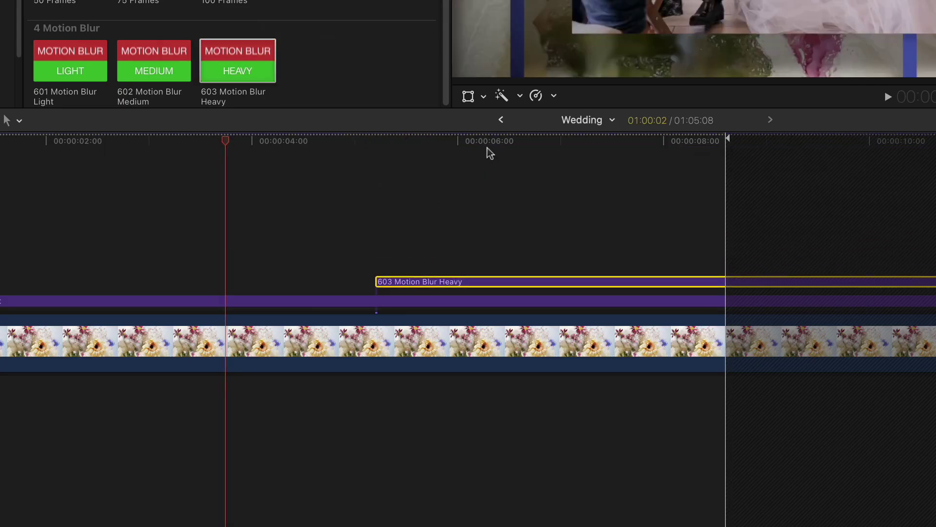
pyautogui.moveTo(550, 147); pyautogui.dragTo(546, 148)
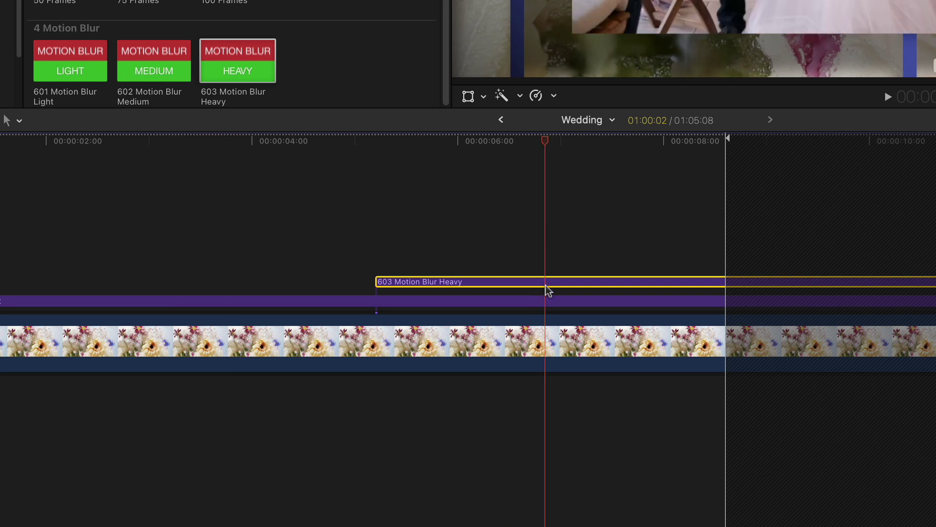
pyautogui.moveTo(548, 284); pyautogui.dragTo(545, 284)
pyautogui.press('Delete')
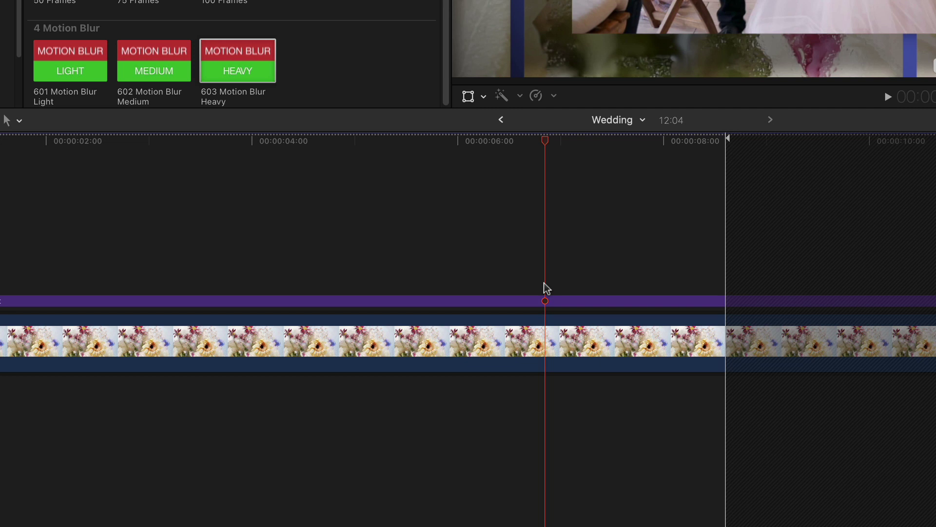